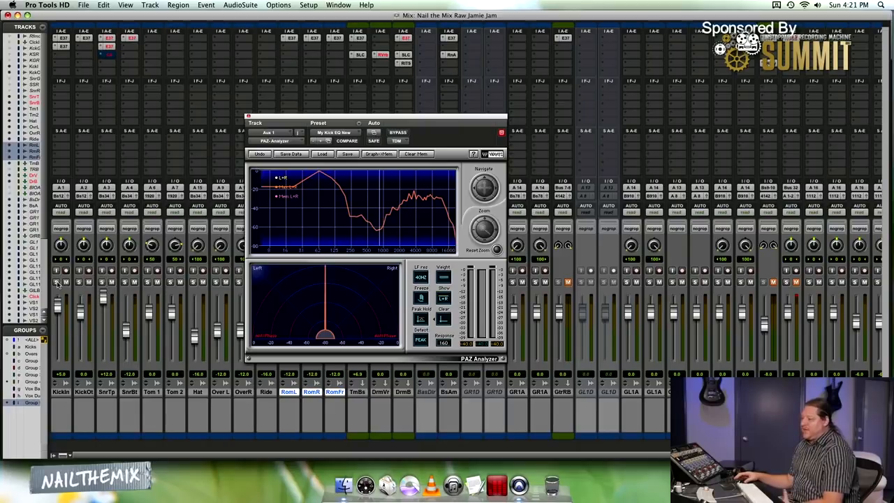
Solo the KickIn and KickOt tracks and move the PAZ Analyzer window clear of the drum channels.
click(57, 282)
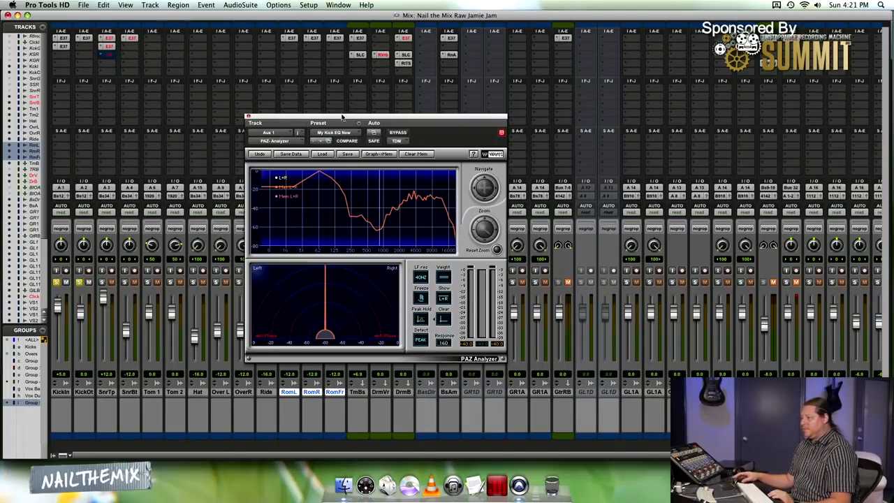
drag(342, 117, 515, 120)
scroll(349, 280, right, 4)
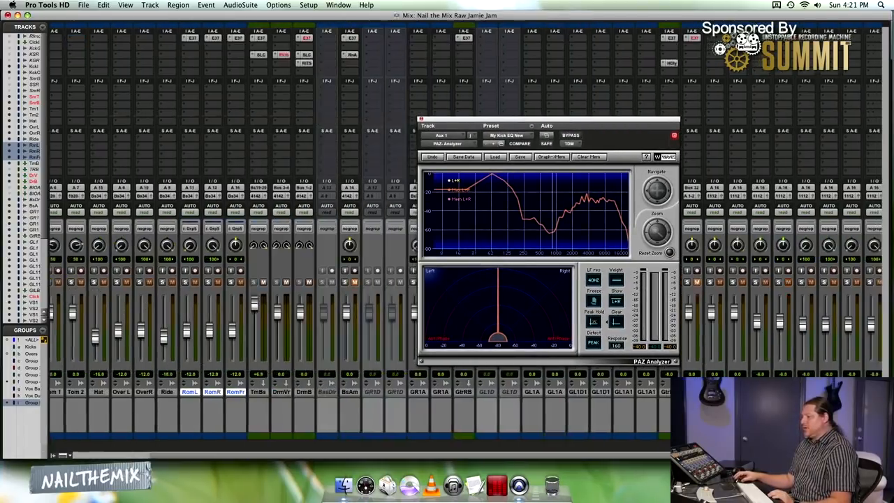
drag(673, 457, 573, 463)
drag(632, 457, 777, 458)
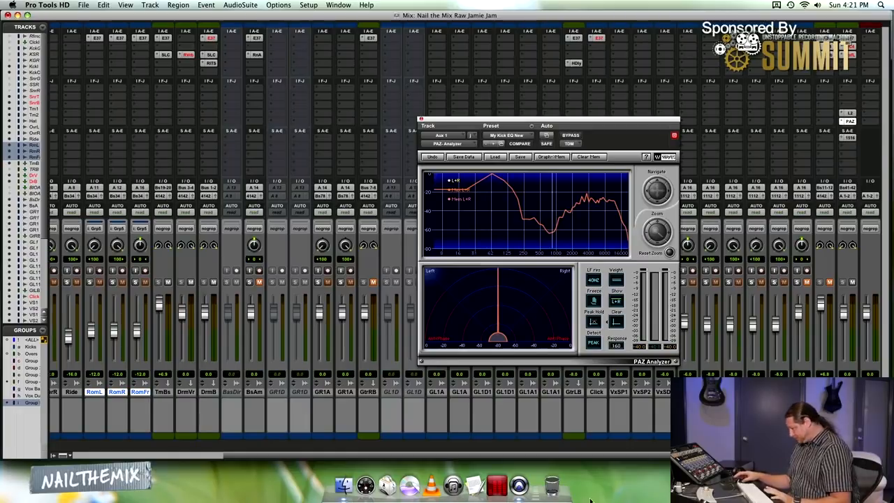
Play the soloed kicks through the PAZ Analyzer and compare them with the My Kick EQ New preset's reference curve.
key(space)
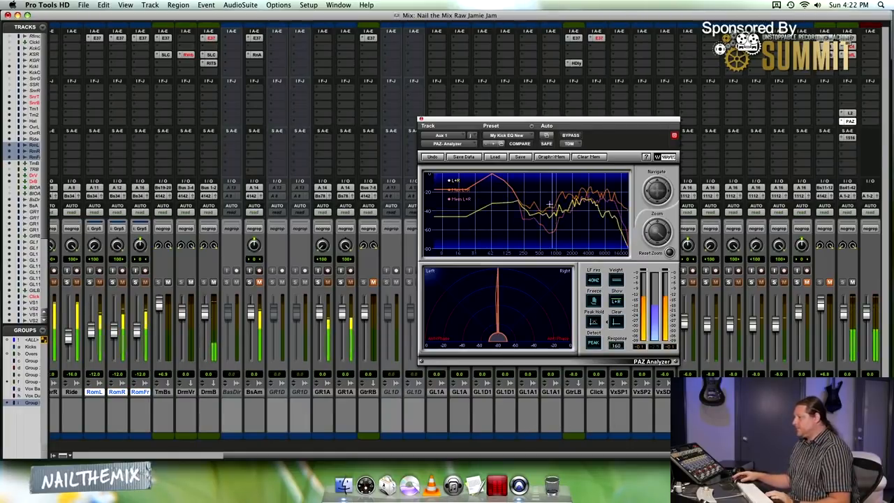
click(518, 135)
click(521, 135)
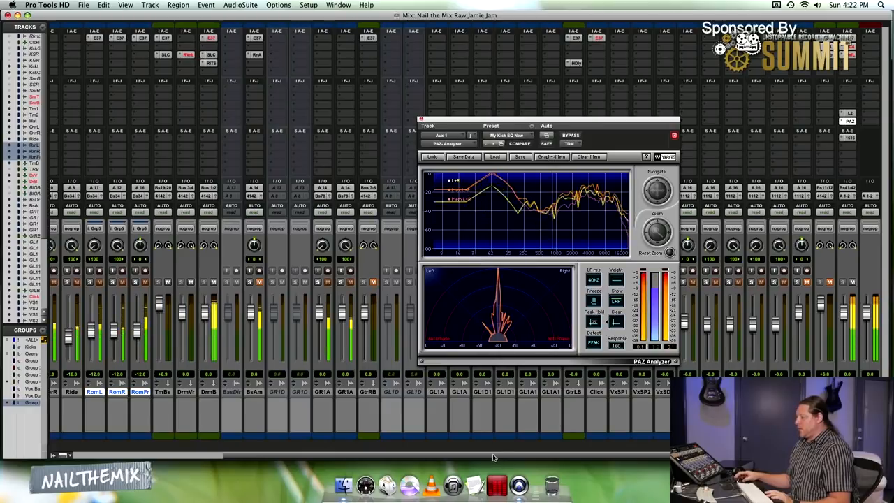
key(space)
Lower the kick faders to -0.6 dB on KickIn and -8.6 dB on KickOt, and replay the kicks through the refreshed analyzer.
drag(493, 457, 279, 457)
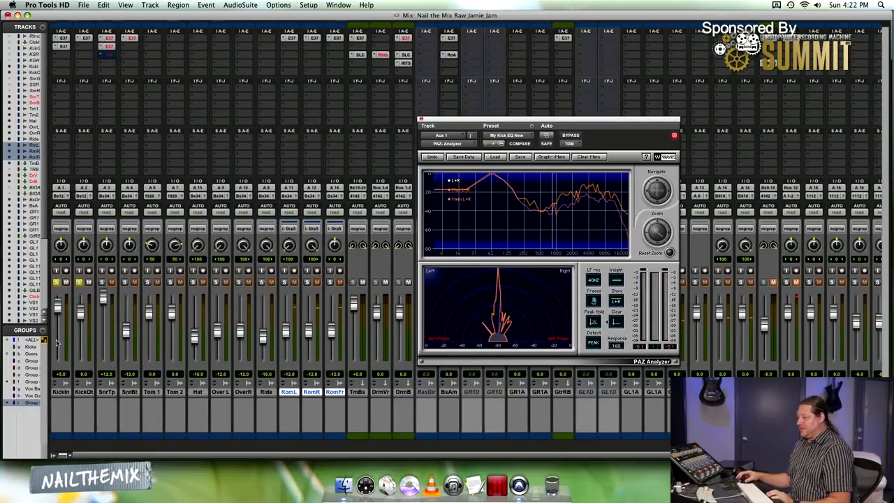
drag(58, 307, 80, 327)
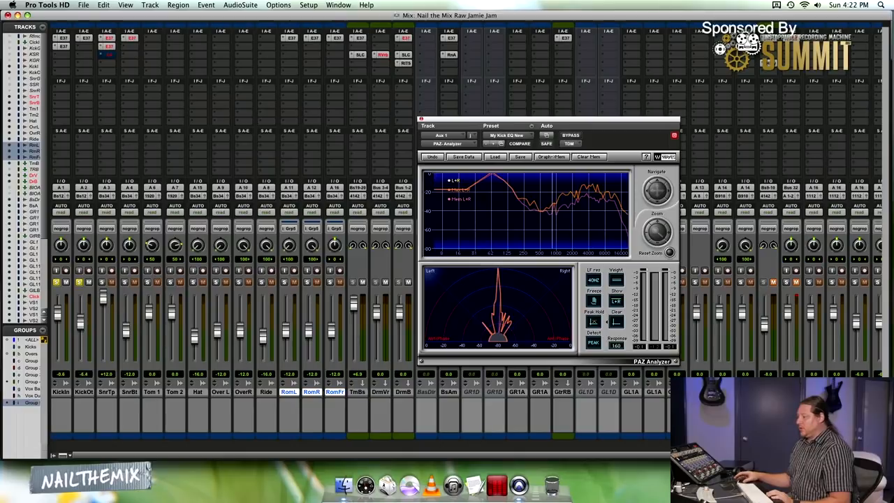
click(571, 137)
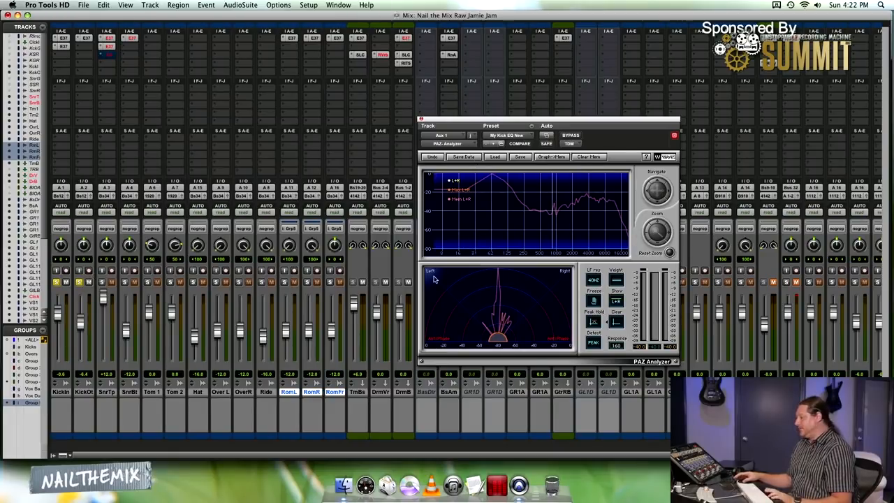
key(space)
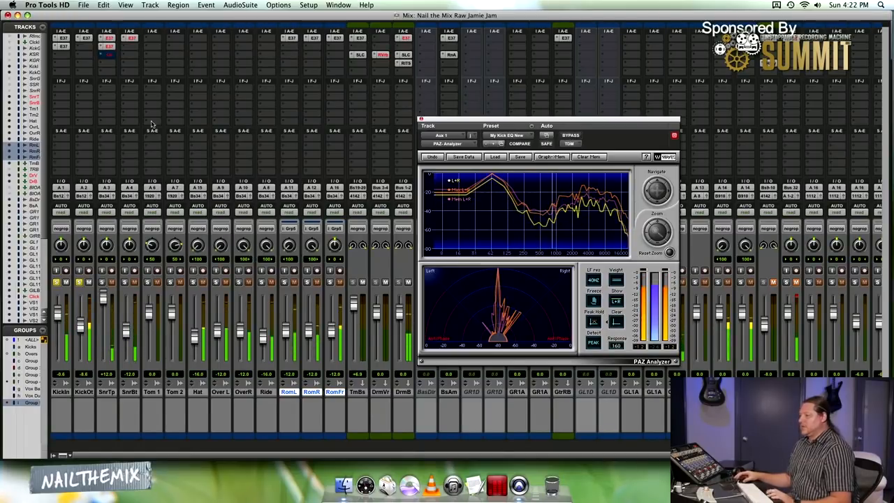
In the first EQ on KickIn, set the HF band's gain to -4.0 dB and its Q to 0.25.
click(63, 39)
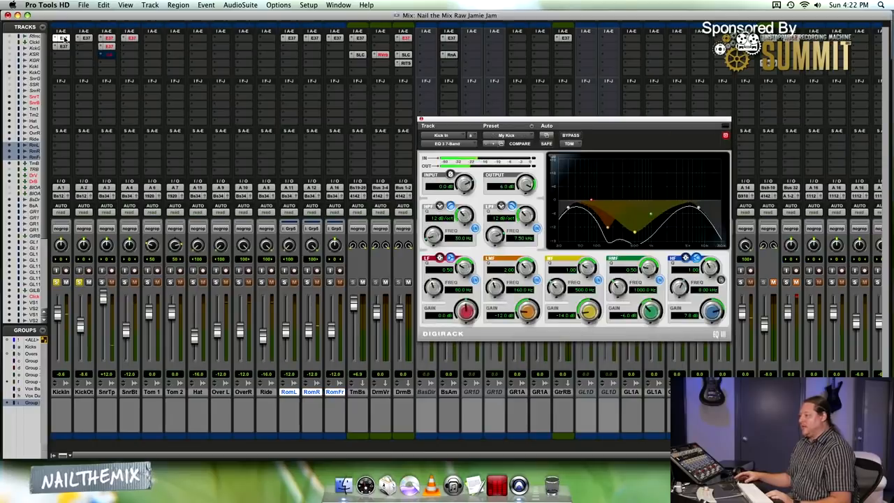
alt+click(712, 311)
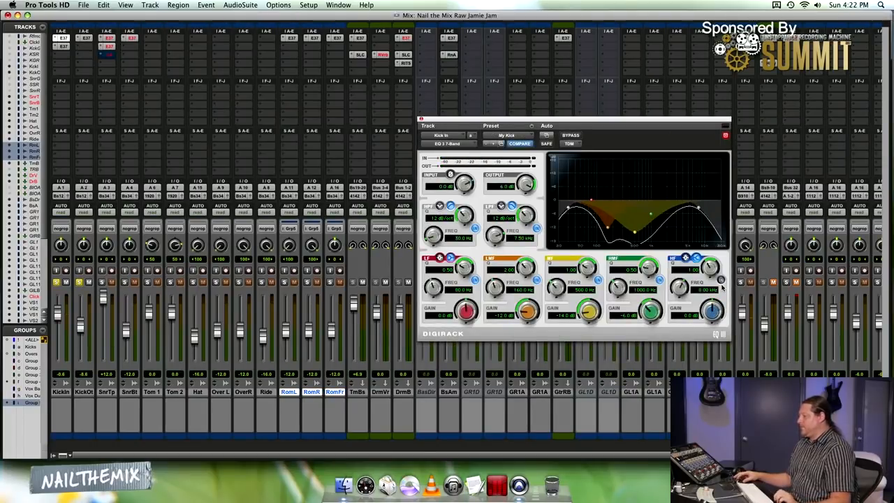
drag(711, 308, 702, 308)
drag(706, 271, 708, 307)
Reload the My Kick EQ New curve in the PAZ Analyzer, store it to the graph memory, and play the kicks against it.
drag(698, 455, 848, 455)
click(847, 122)
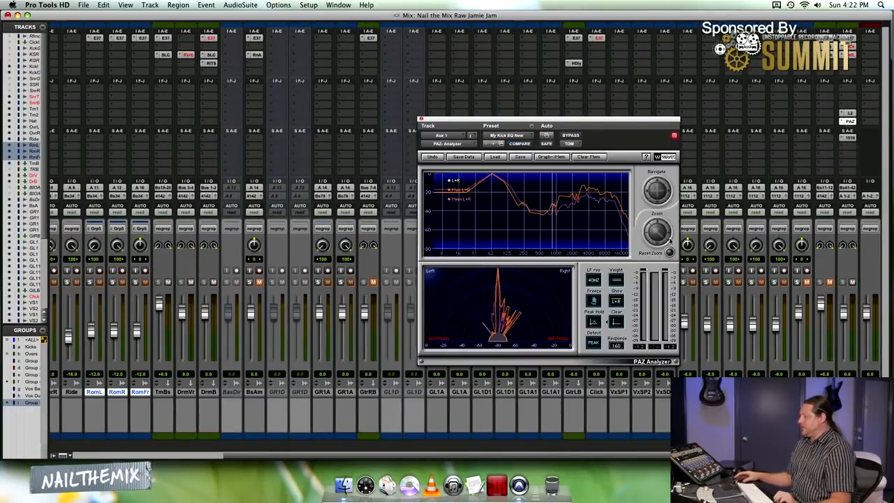
click(514, 138)
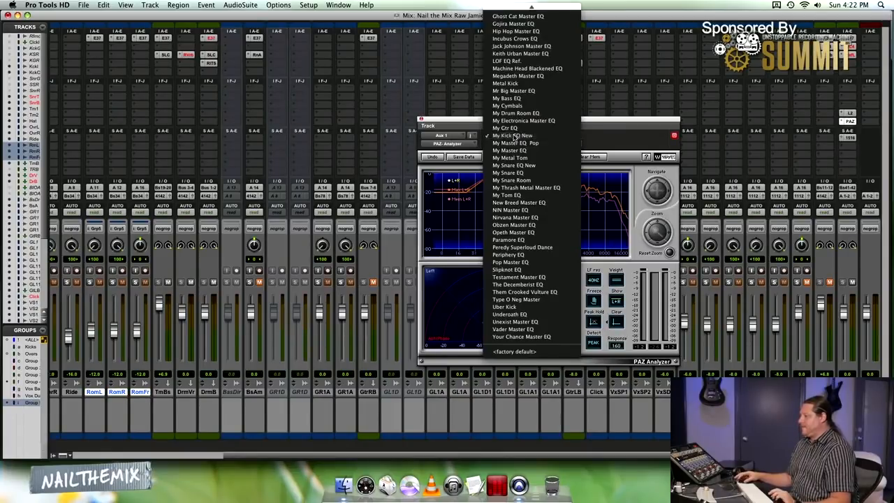
click(514, 138)
click(544, 157)
key(space)
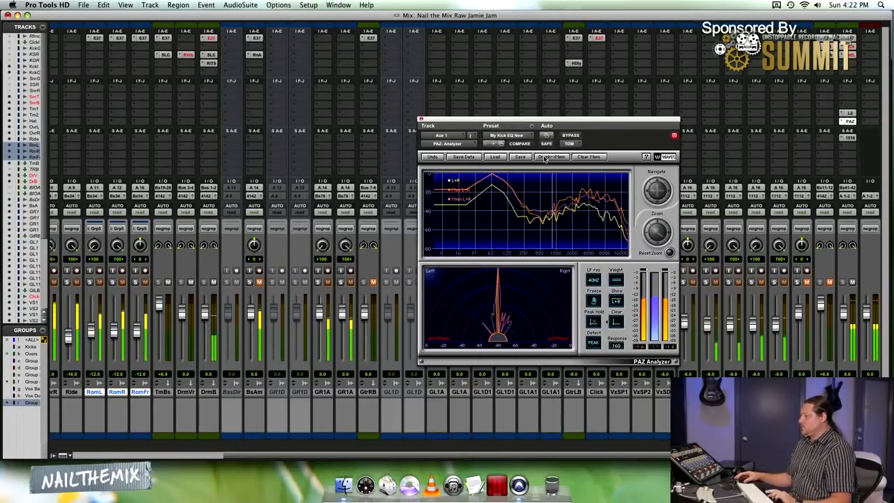
key(space)
click(514, 137)
click(515, 137)
click(554, 157)
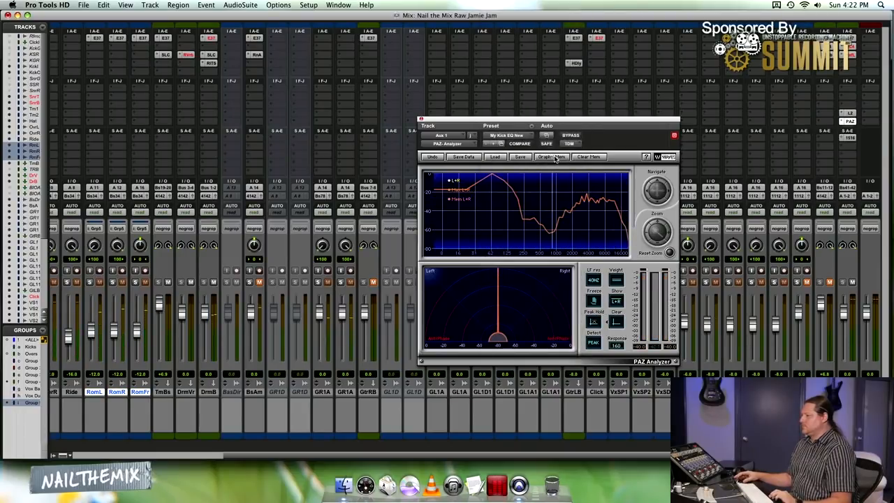
key(space)
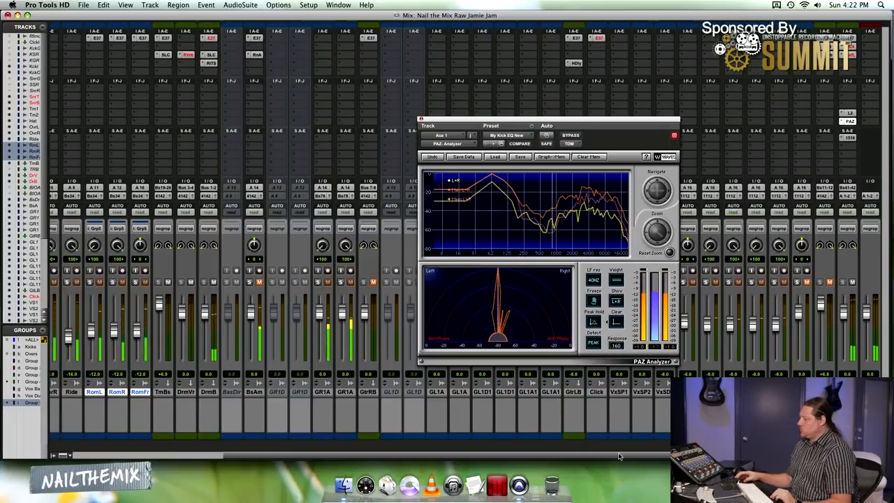
Lower the kick faders to -4.3 dB on KickIn and -12.3 dB on KickOt, and toggle the analyzer's bypass on and off.
scroll(289, 440, left, 5)
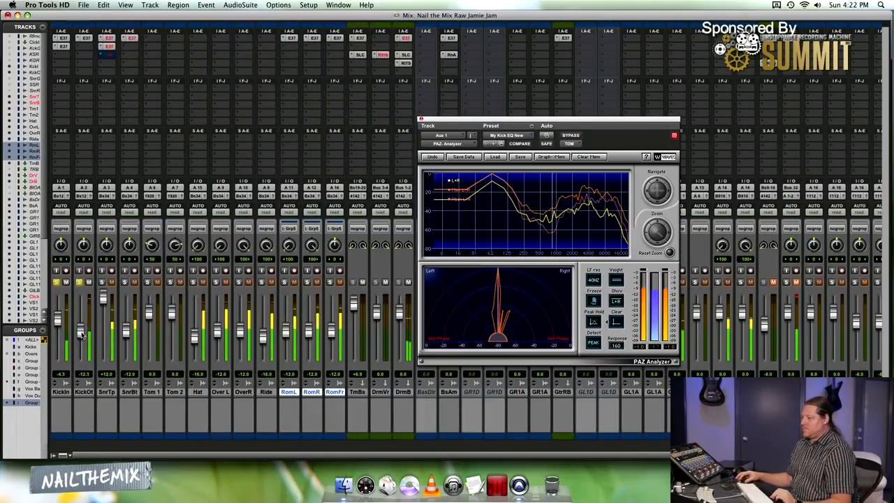
click(571, 135)
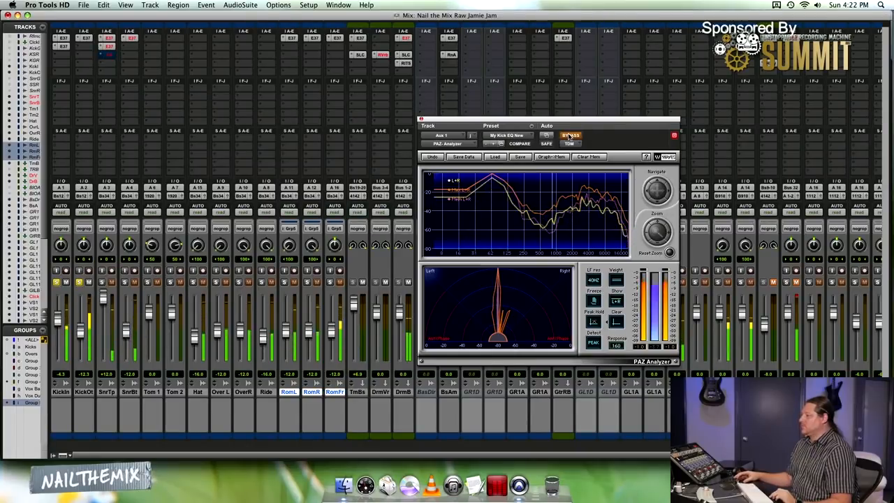
click(571, 135)
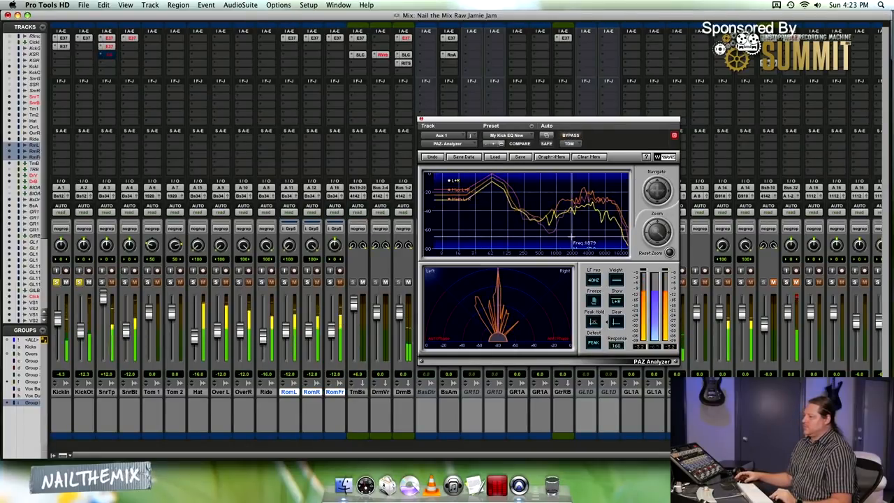
Set the HF gain in KickIn's first EQ to -12.0 dB and return to the PAZ Analyzer on the master aux.
click(63, 38)
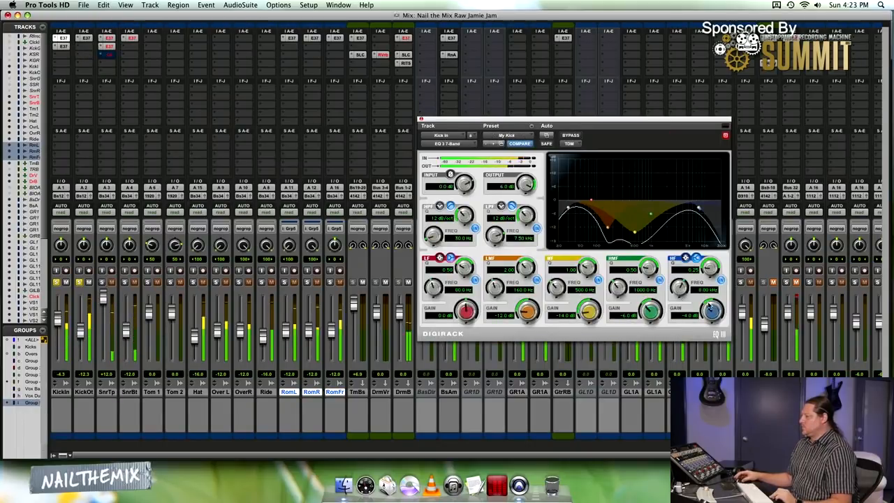
drag(710, 311, 675, 315)
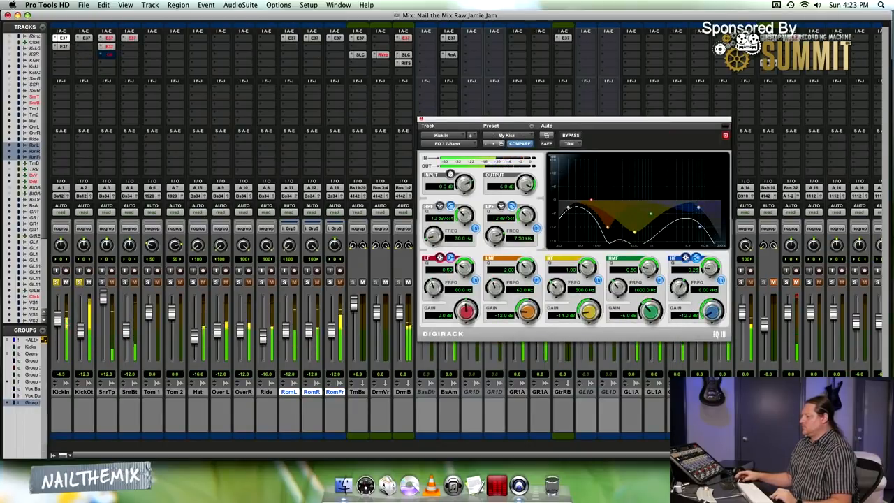
drag(698, 455, 849, 455)
click(847, 120)
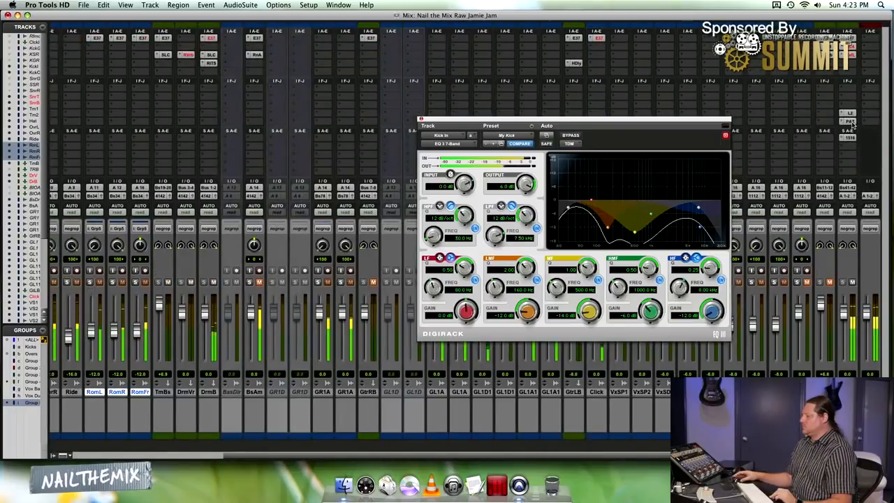
Keep the PAZ Analyzer window open independently and replay the kicks against the reloaded My Kick EQ New curve stored in memory.
click(508, 135)
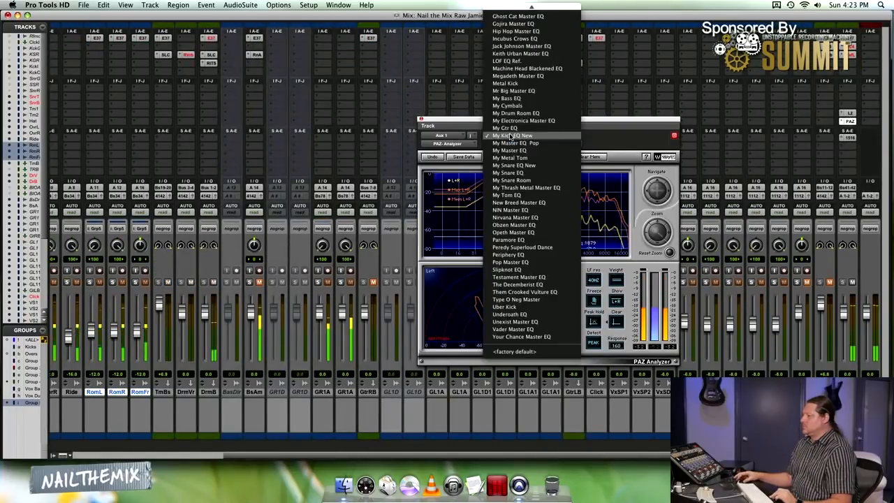
click(509, 136)
click(675, 135)
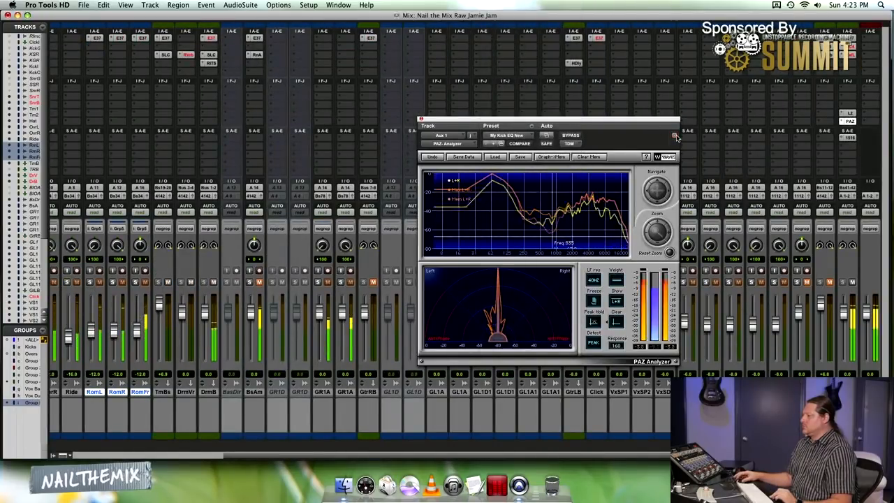
click(495, 137)
click(547, 154)
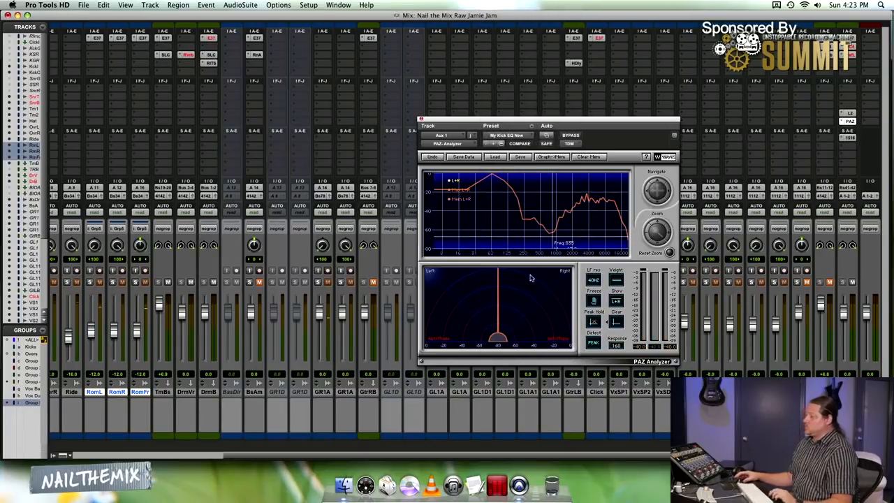
key(space)
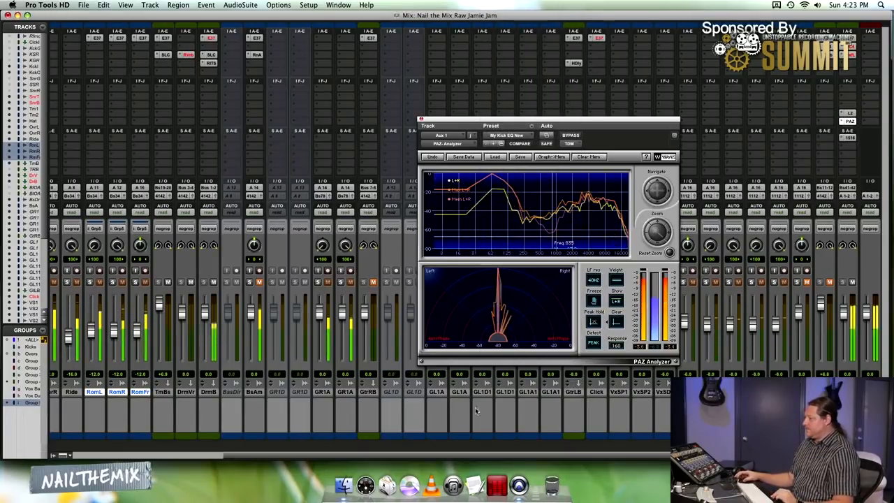
scroll(199, 402, left, 5)
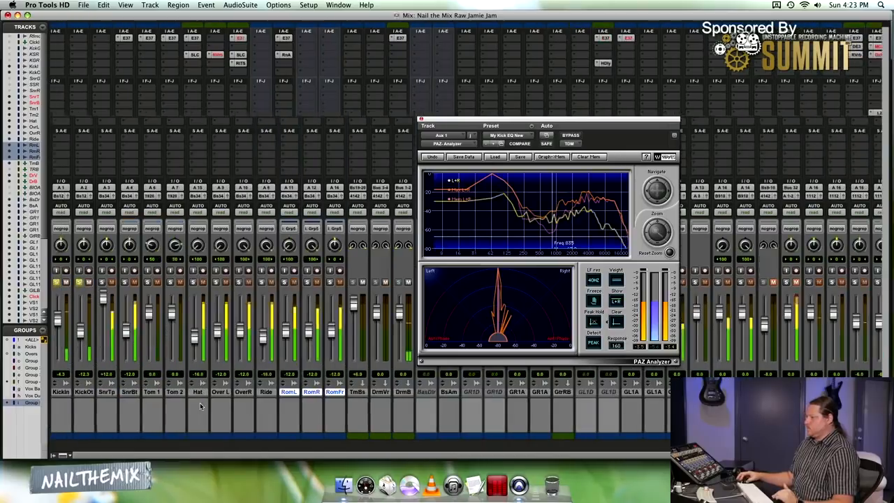
scroll(200, 402, right, 5)
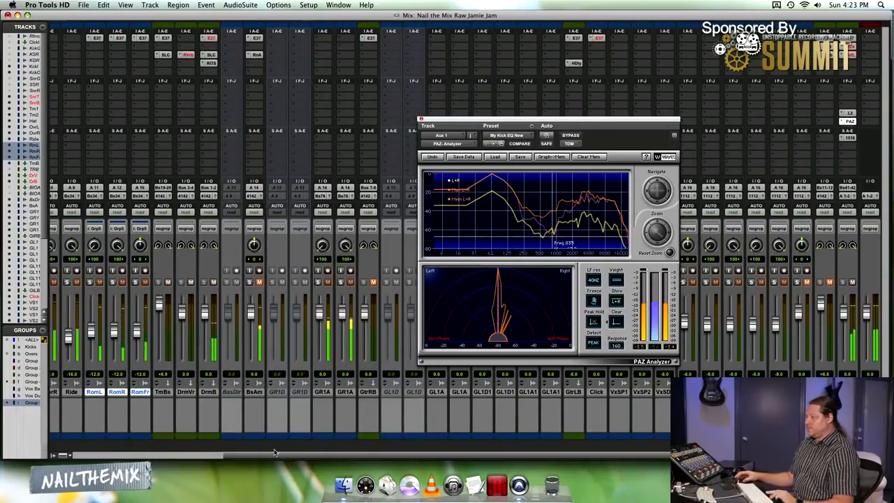
scroll(274, 453, left, 5)
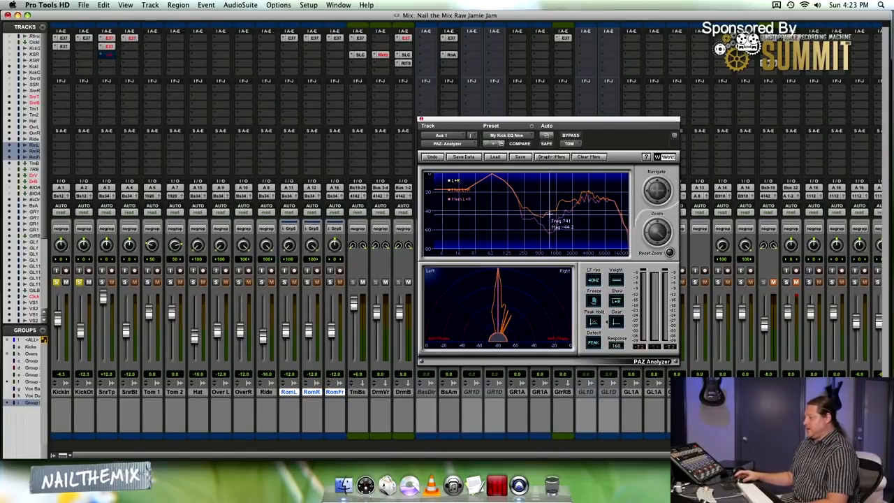
Review the settings of the two existing EQs on KickIn alongside the analyzer's kick and reference curves.
click(62, 38)
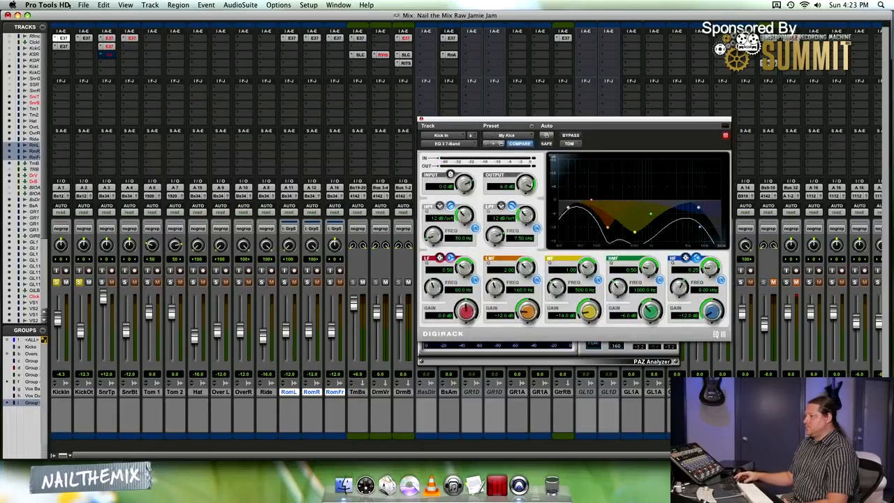
click(64, 46)
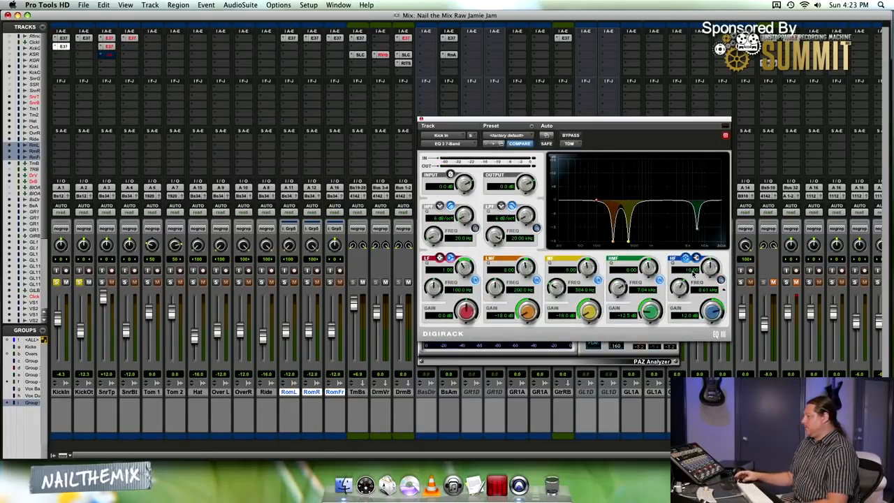
click(618, 348)
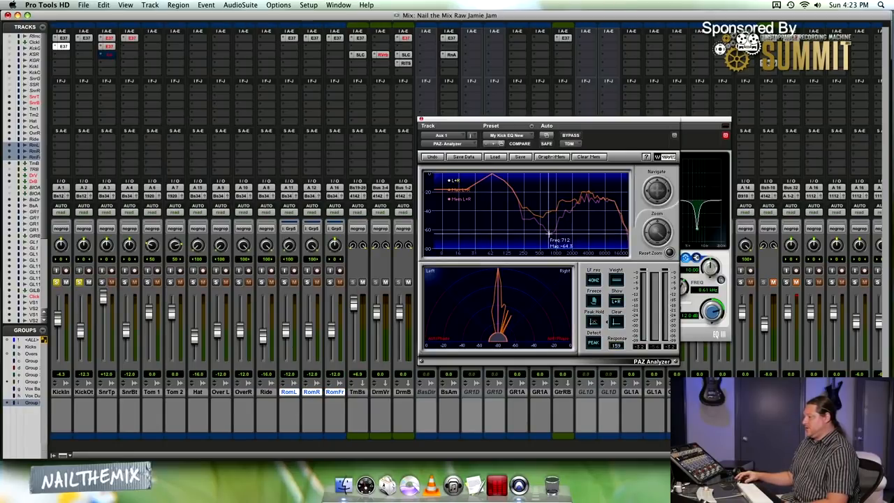
click(682, 135)
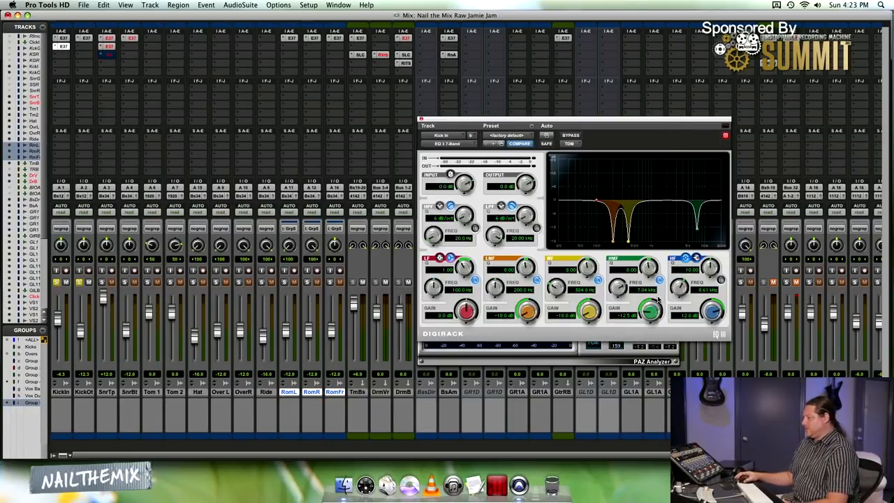
Add an EQ 3 7-Band (mono) plug-in to KickIn's third insert slot.
click(58, 61)
mouse_move(91, 70)
mouse_move(150, 70)
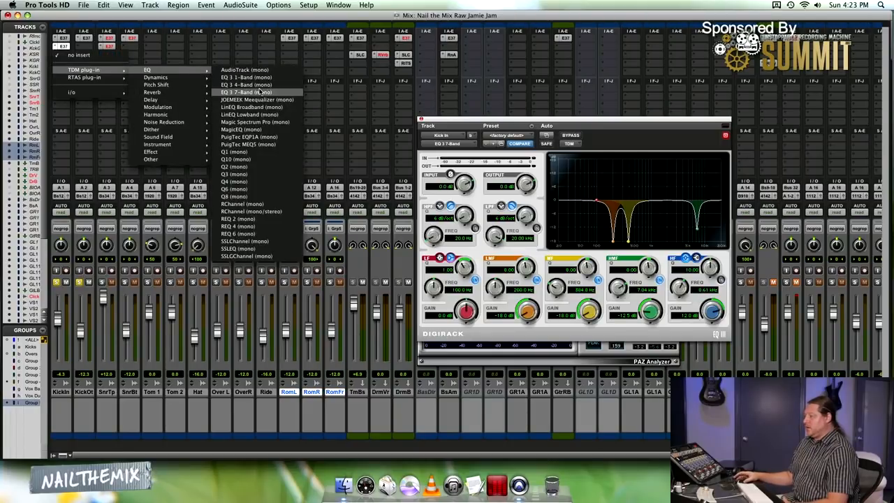
click(259, 92)
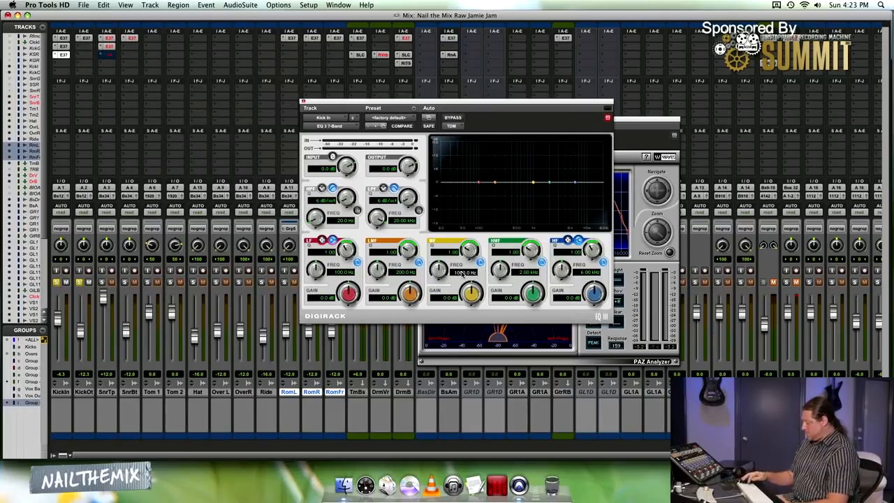
Set the MF band of KickIn's third EQ to 740 Hz with a gain of about -12.2 dB.
click(462, 273)
text(7410)
key(BackSpace)
key(BackSpace)
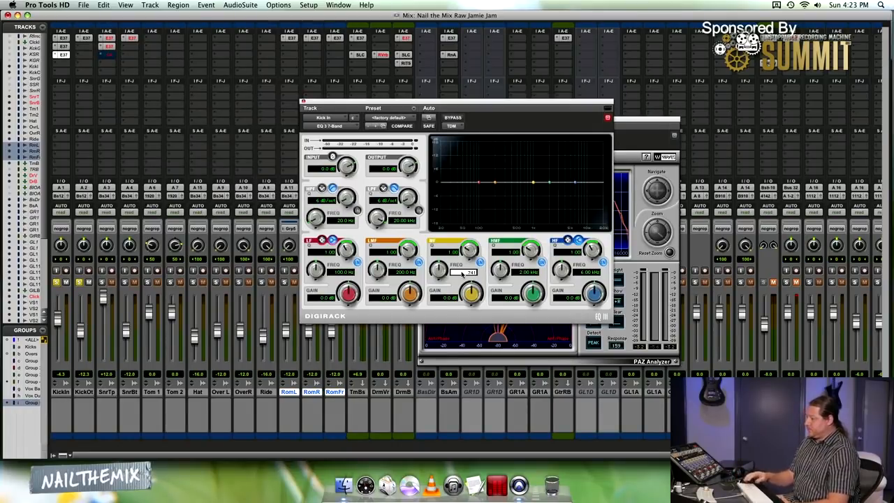
text(0)
key(Return)
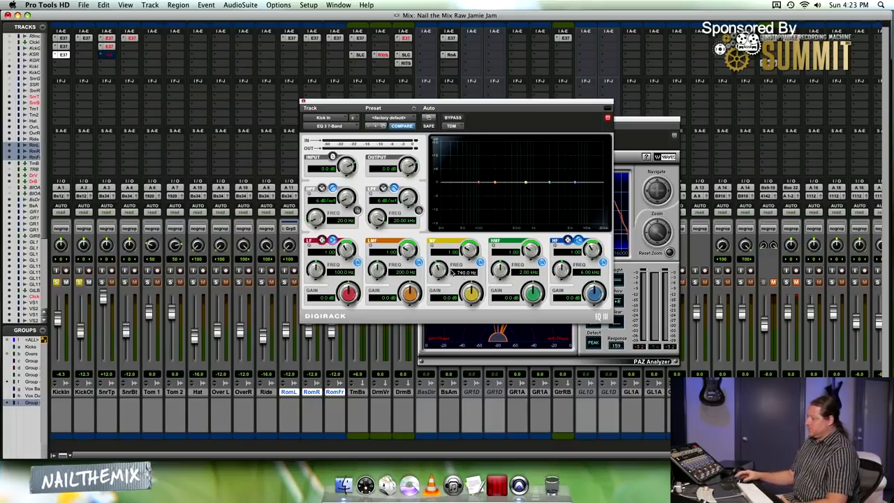
drag(469, 289, 447, 269)
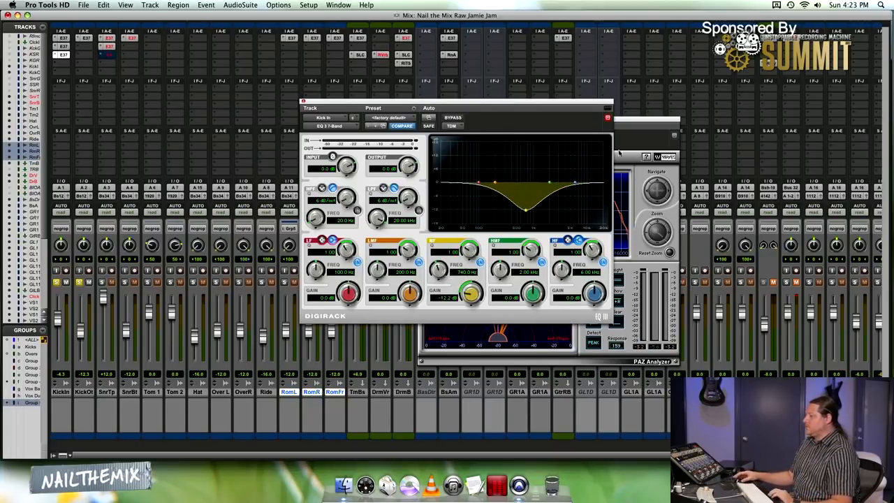
Play the kicks, narrow the MF band's Q to 2.04, and deepen its gain to about -13.7 dB while checking the analyzer.
key(space)
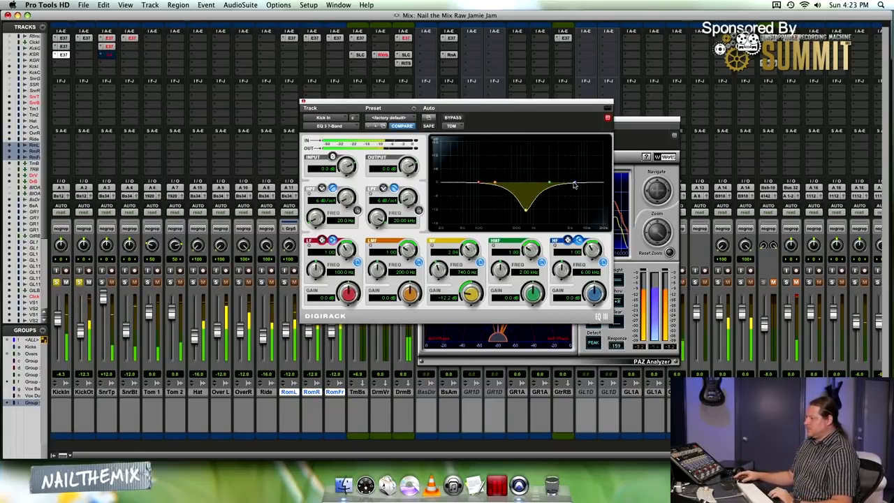
click(625, 131)
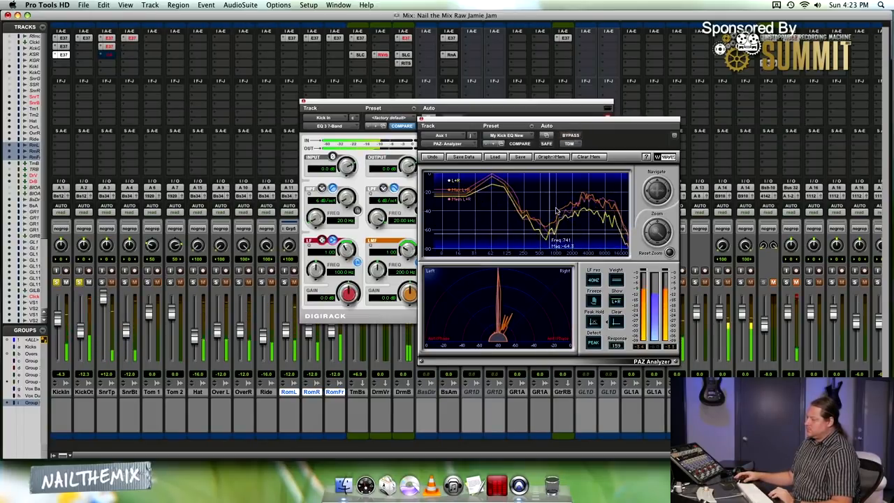
click(508, 105)
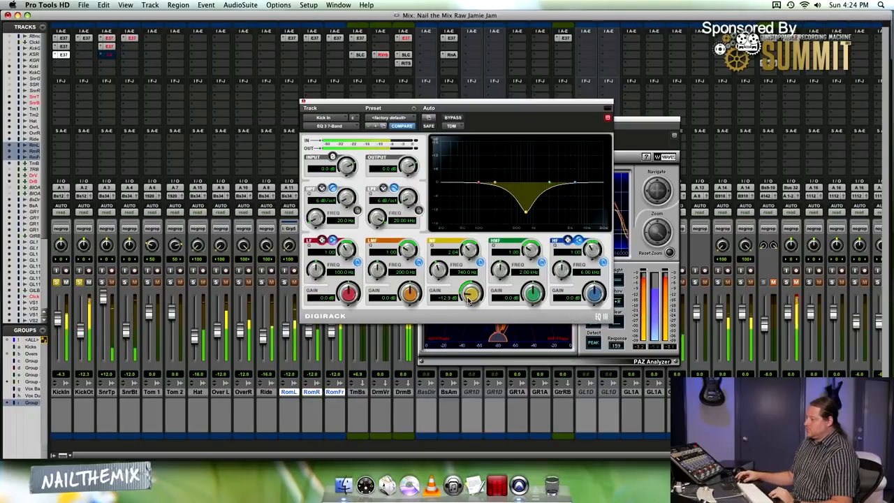
drag(470, 293, 470, 300)
Compare the playing kicks with the stored reference curve in the PAZ Analyzer, stop playback and close the analyzer.
click(639, 139)
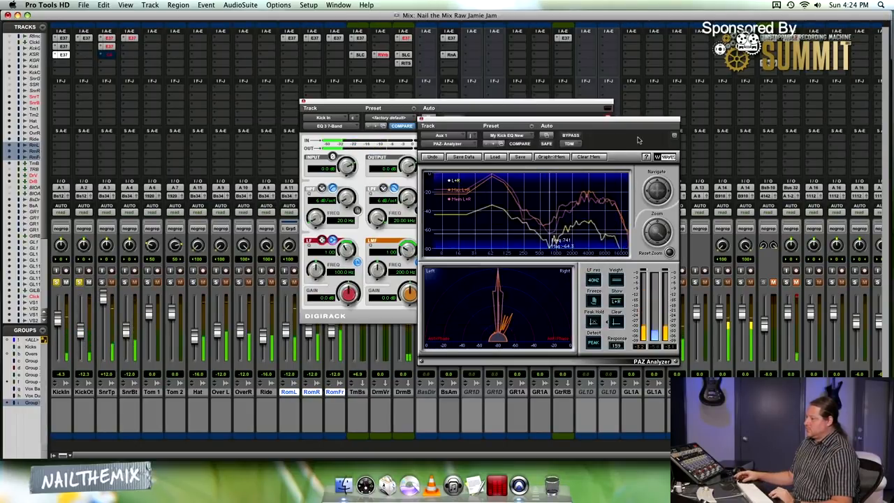
click(566, 135)
click(566, 135)
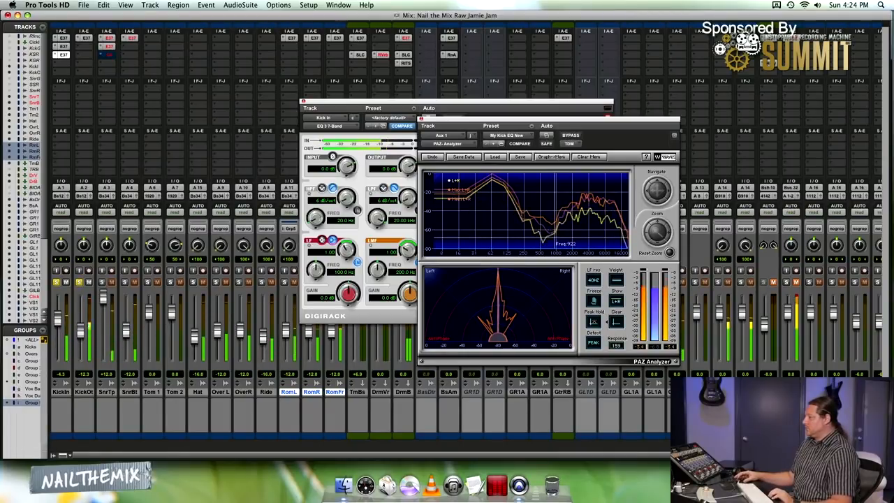
click(512, 136)
click(512, 136)
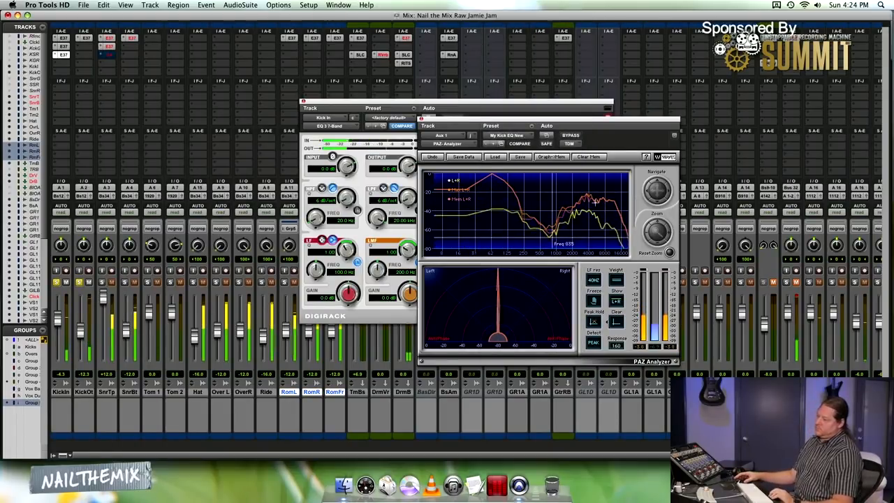
key(space)
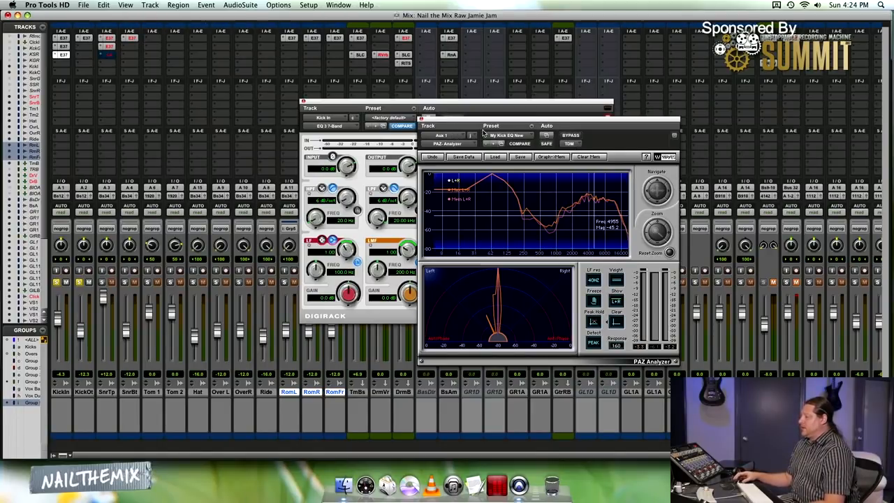
click(421, 119)
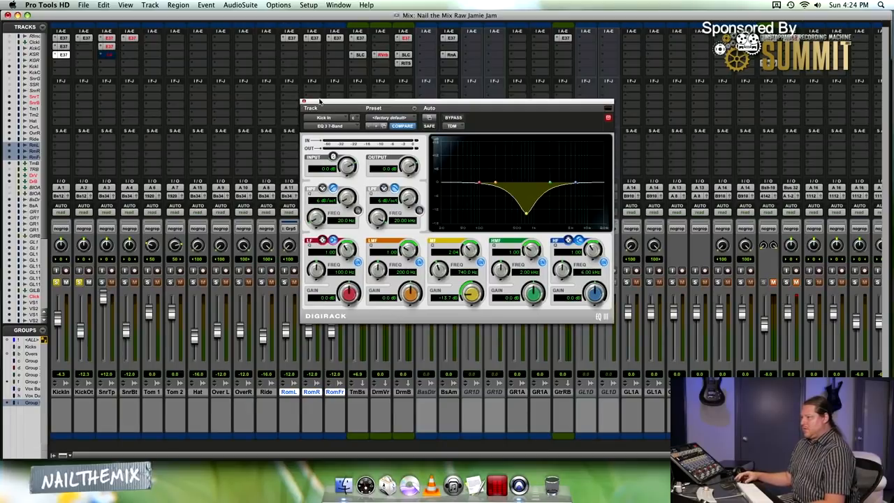
Unsolo the kick tracks, raise KickIn to about +4.8 dB and KickOt to -2.8 dB, and close the EQ window.
click(79, 282)
drag(59, 319, 80, 318)
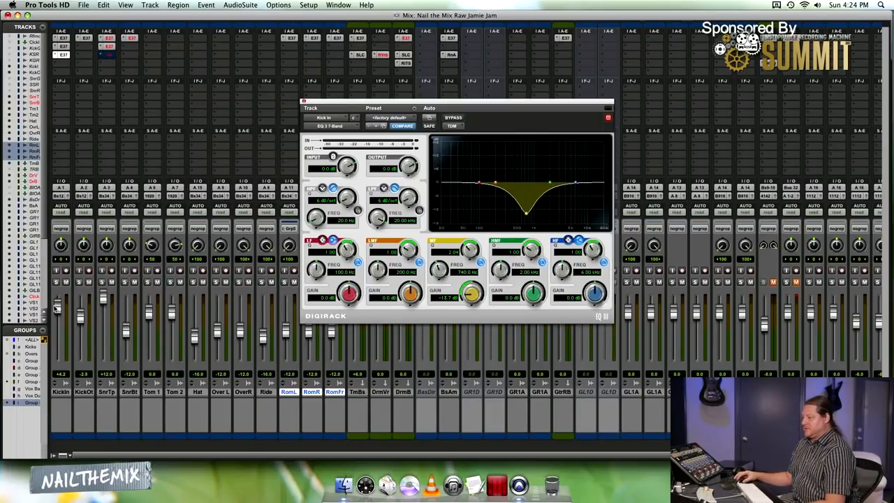
drag(57, 307, 58, 313)
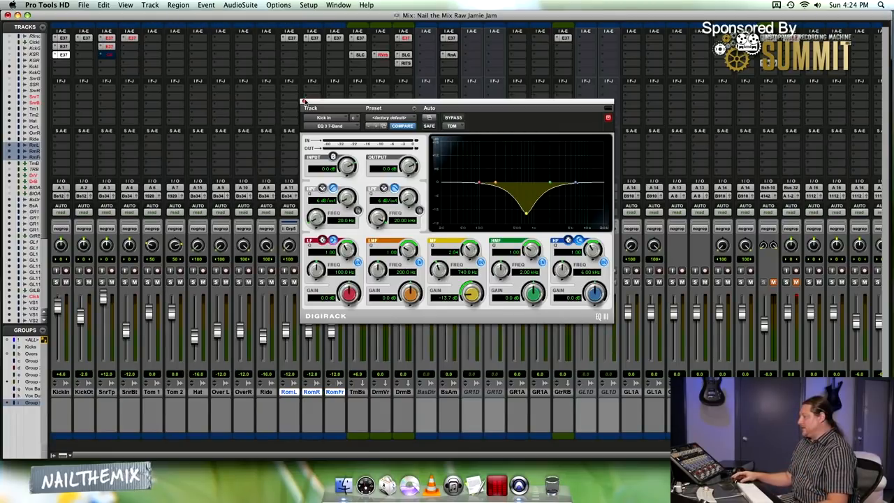
click(303, 102)
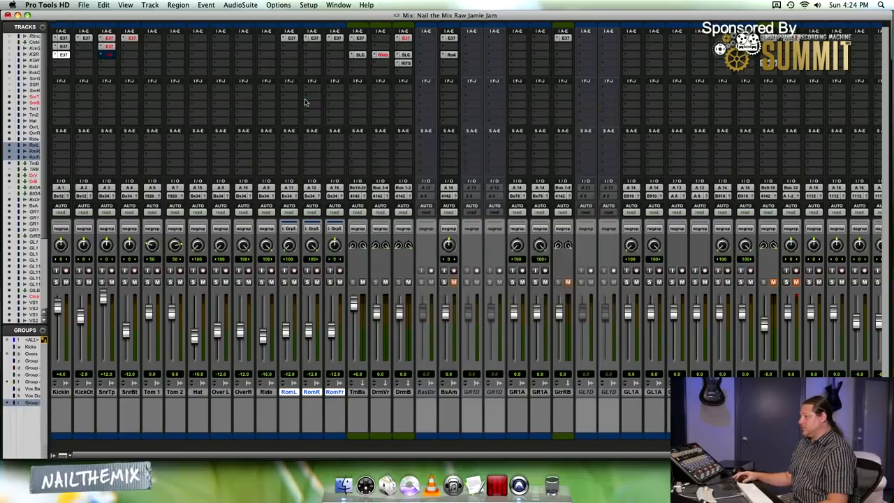
Load the My Snare EQ New preset in the master aux's PAZ Analyzer and store its graph in memory.
scroll(391, 123, right, 5)
click(391, 123)
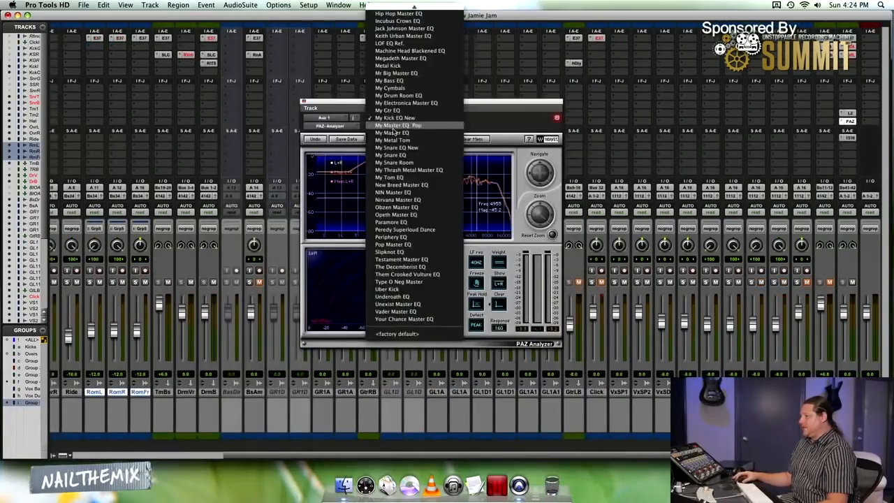
click(398, 147)
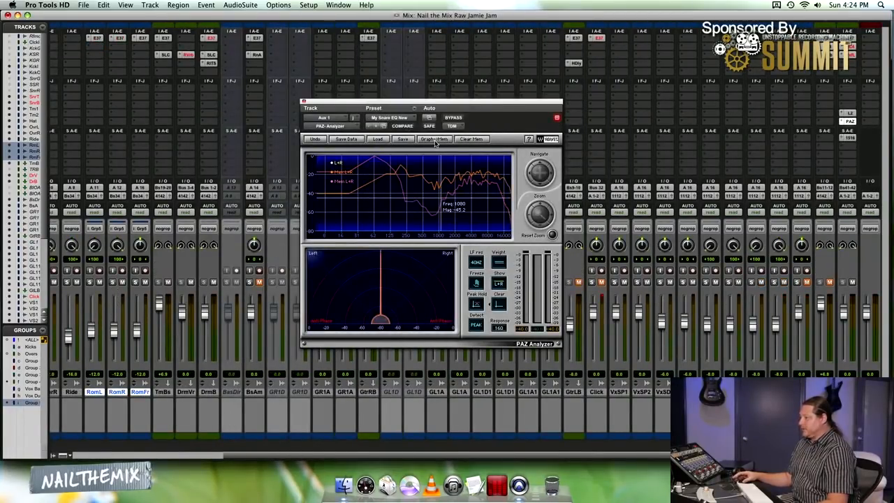
click(436, 142)
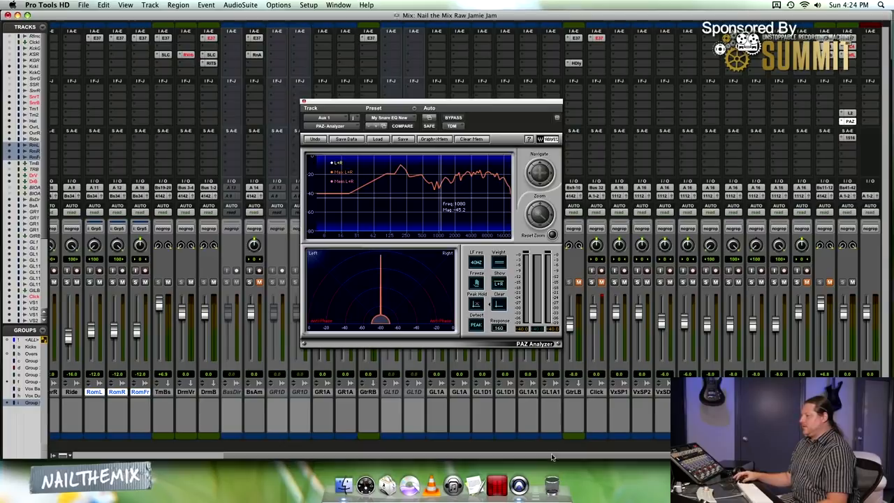
Solo SnrTp and play it against the stored snare reference curve in the analyzer.
drag(566, 451, 417, 452)
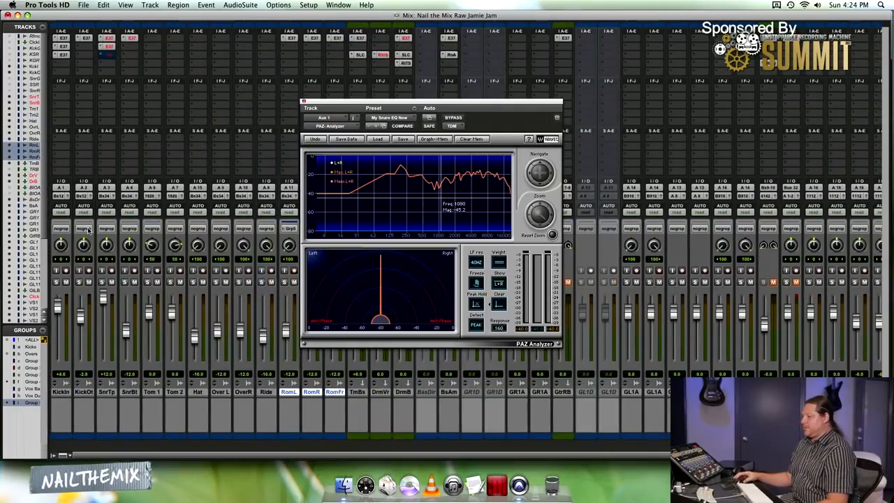
click(102, 281)
key(space)
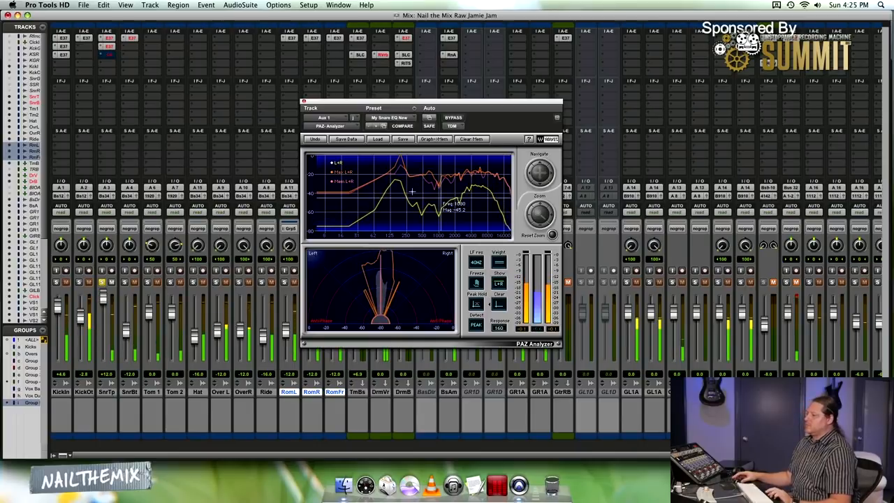
Check SnrTp's second EQ and replace the plug-in in its third insert with a TDM EQ 3 7-Band (mono).
click(109, 47)
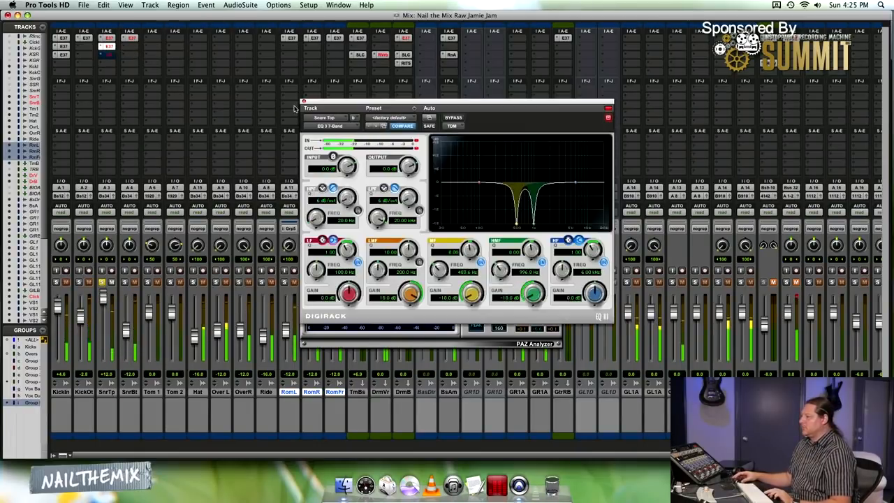
click(106, 54)
mouse_move(199, 55)
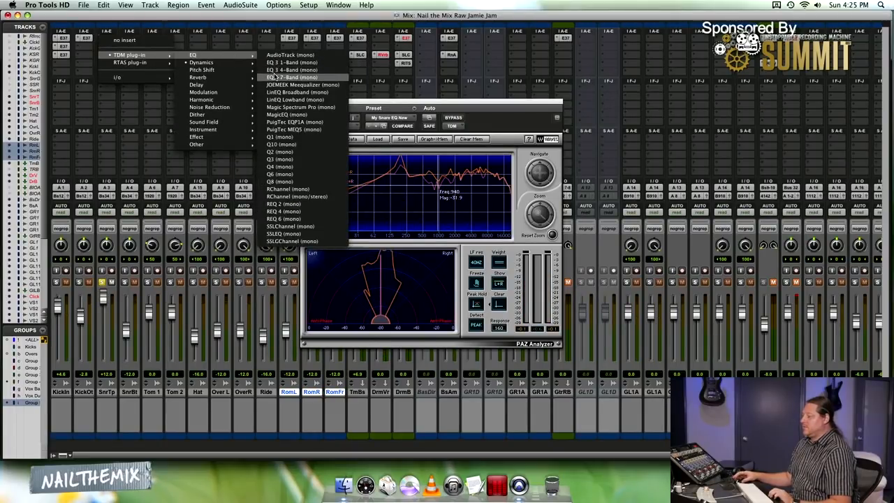
click(279, 77)
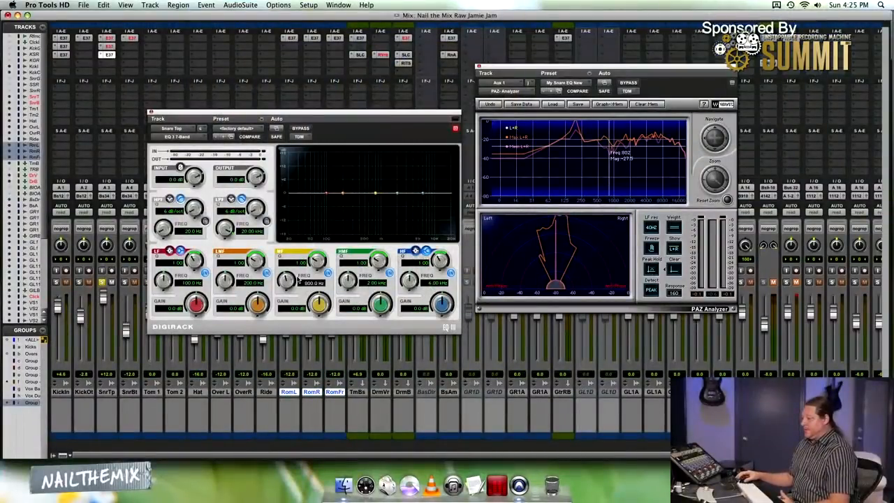
Set the new snare EQ's MF band to 800 Hz with -4.0 dB gain and a wider Q of about 0.79.
drag(315, 293, 315, 299)
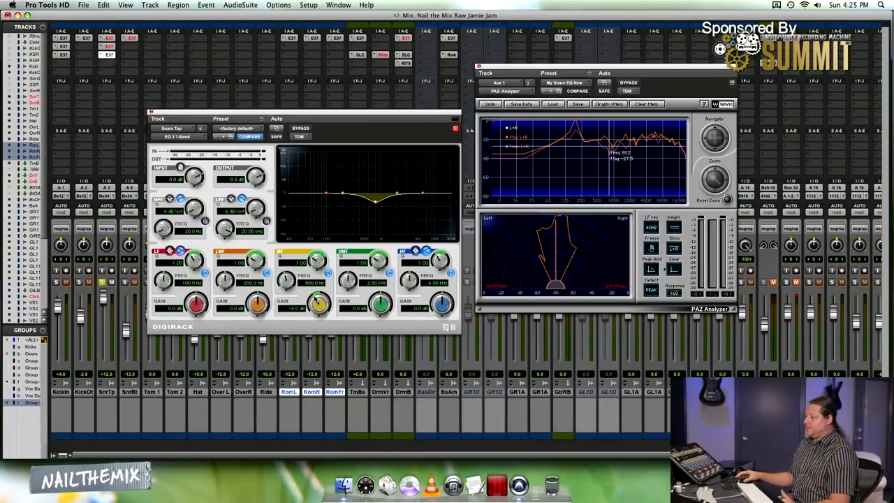
drag(315, 268, 308, 284)
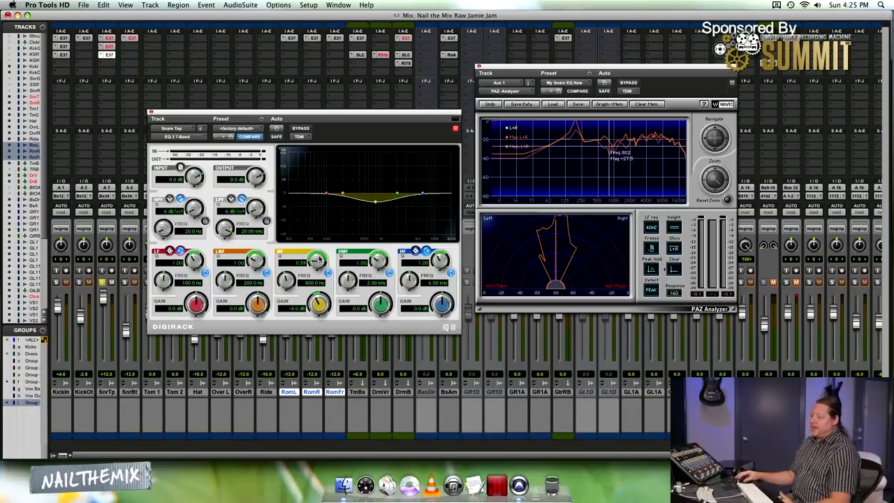